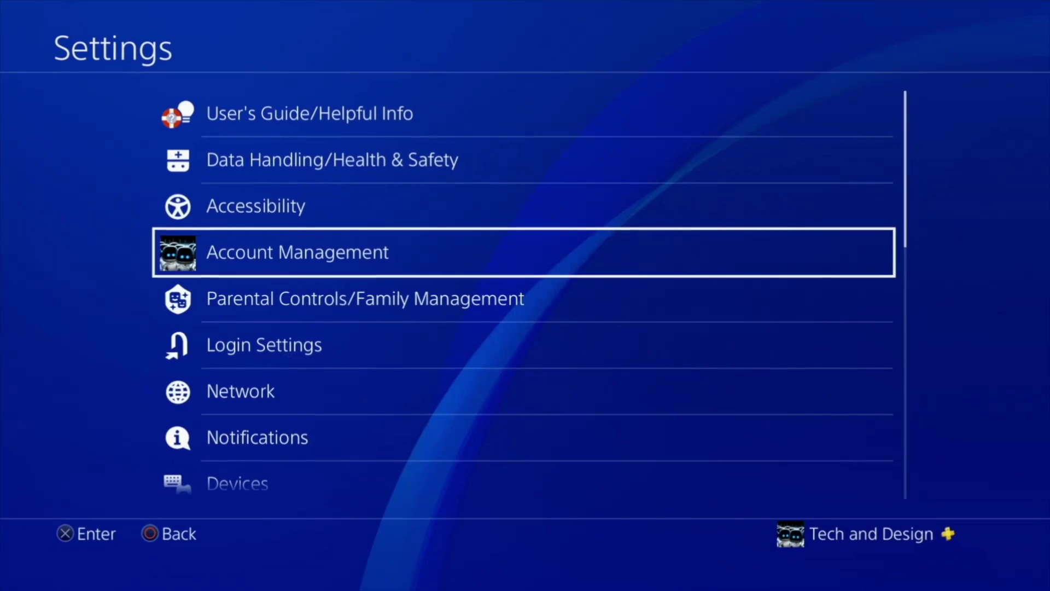
- Open System Software Update in Settings and advance past the version 9.00 details to confirmation
key("Down")
key("Down")
key("Down")
key("Down")
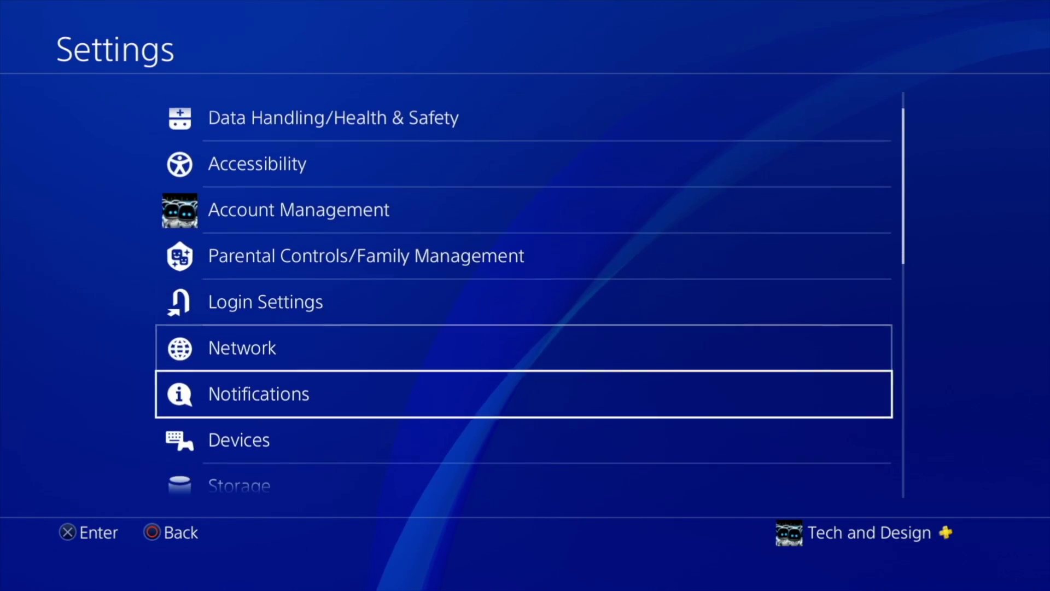
key("Down")
key("Down")
key("Down")
key("Down")
key("Down")
key("Down")
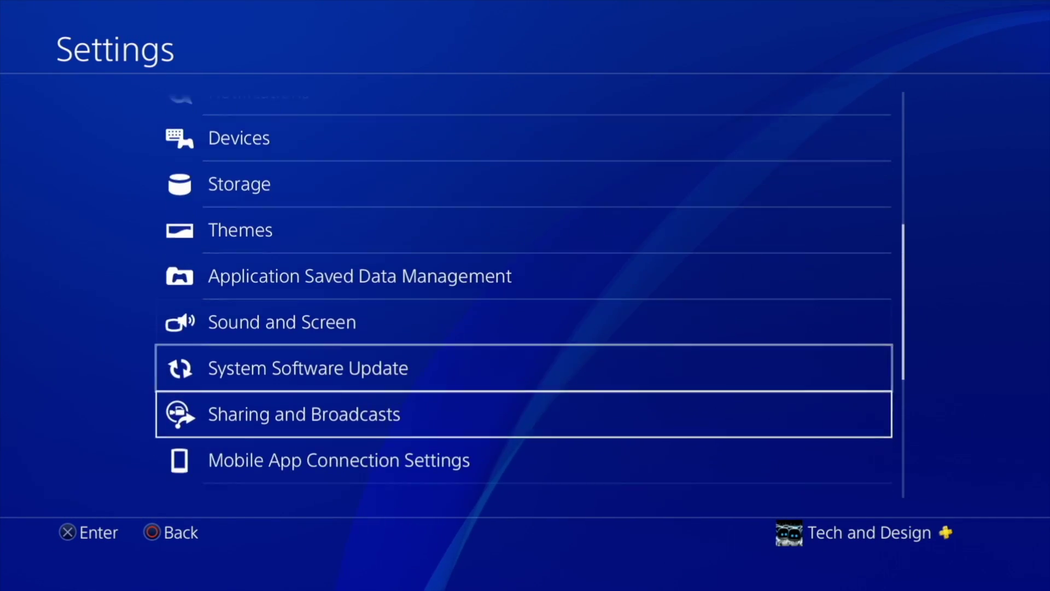
key("Return")
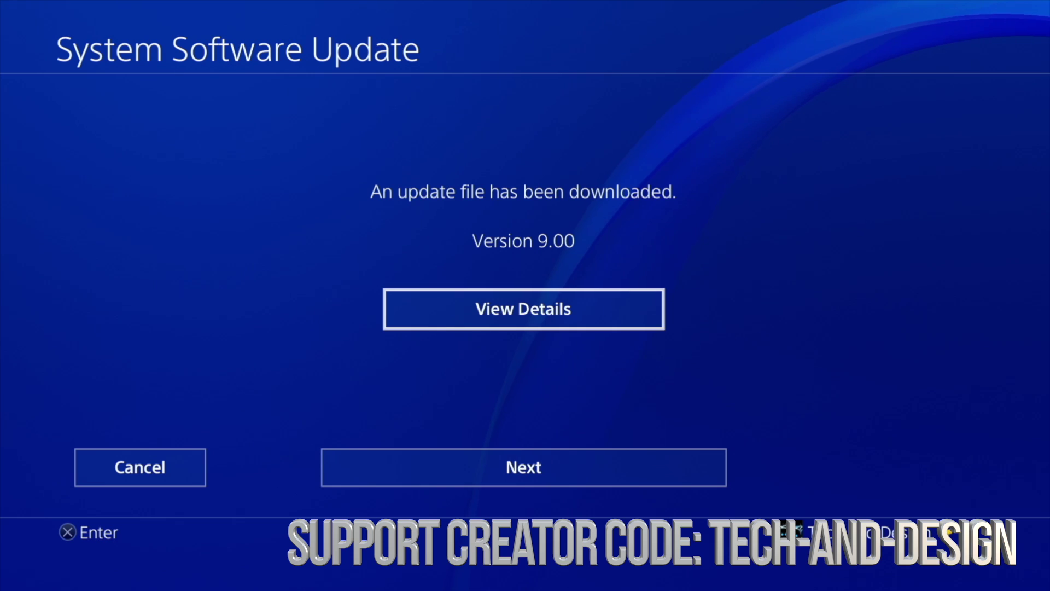
key("Down")
key("Return")
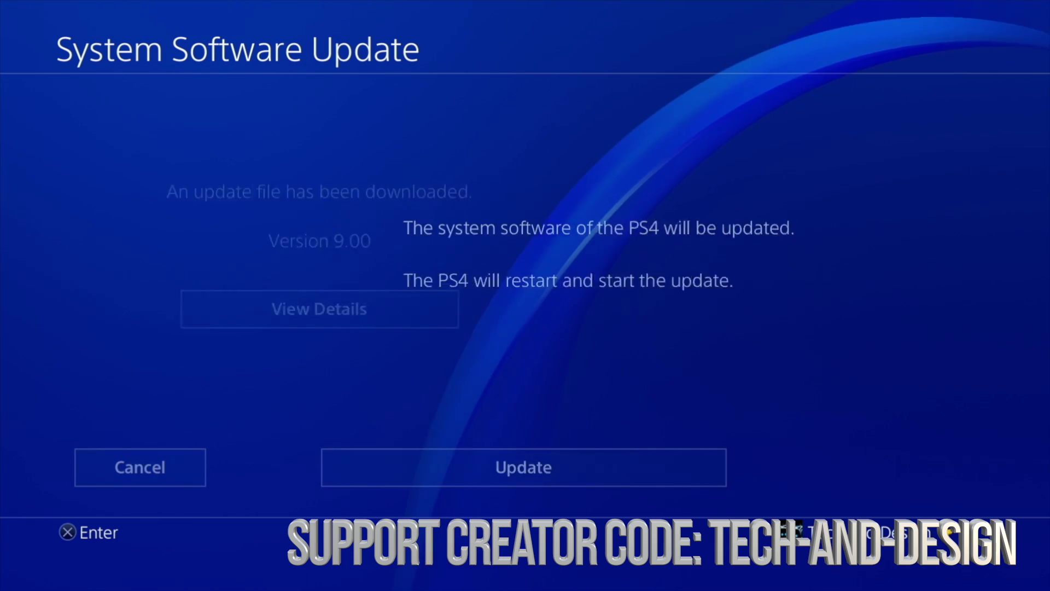
- Confirm the version 9.00 update so the console restarts and installs it to 100%
key("Return")
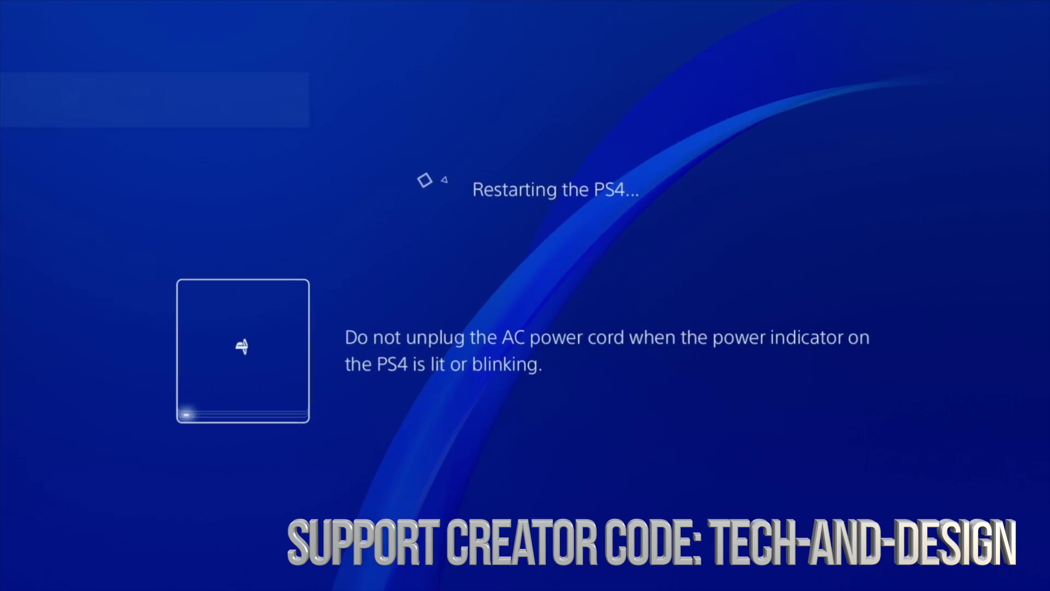